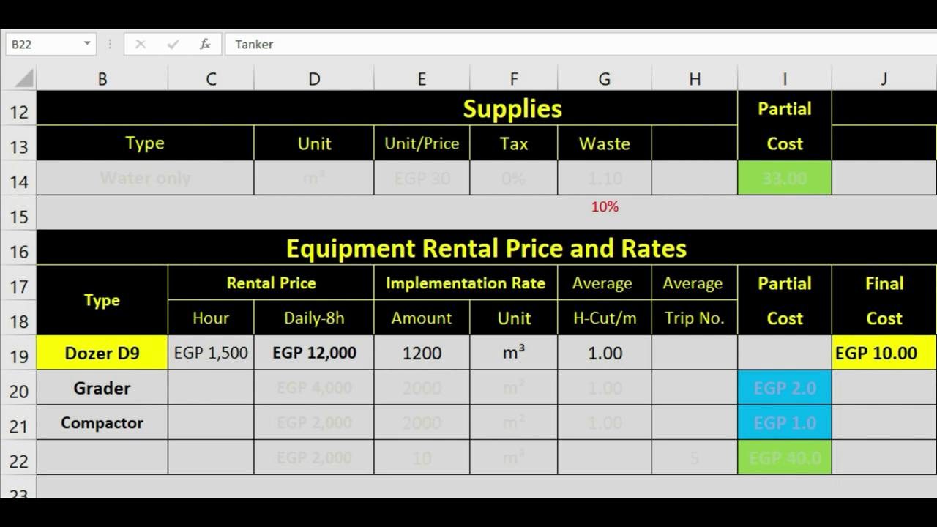
- Make the faded Grader row text from D20 to I20 black and review its daily price, amount and unit
left_click_drag(314, 388, 602, 398)
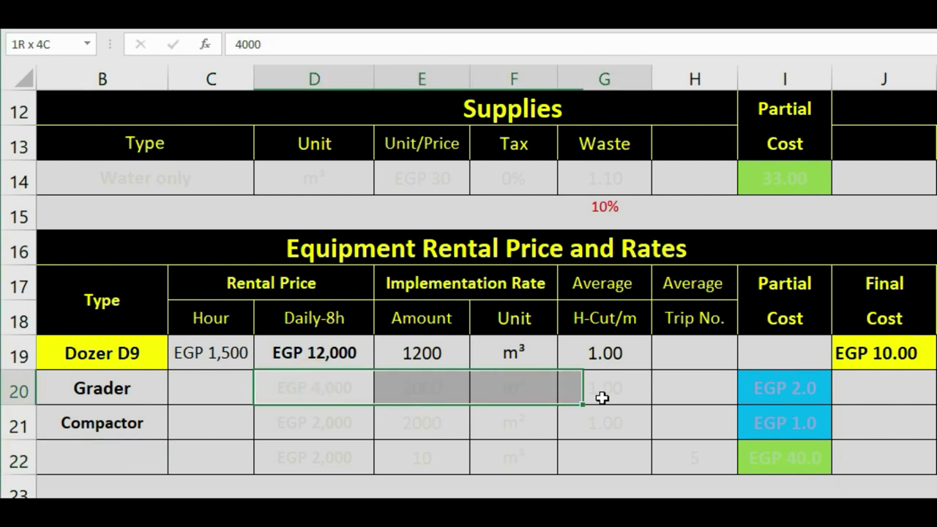
left_click(283, 56)
left_click_drag(309, 383, 311, 396)
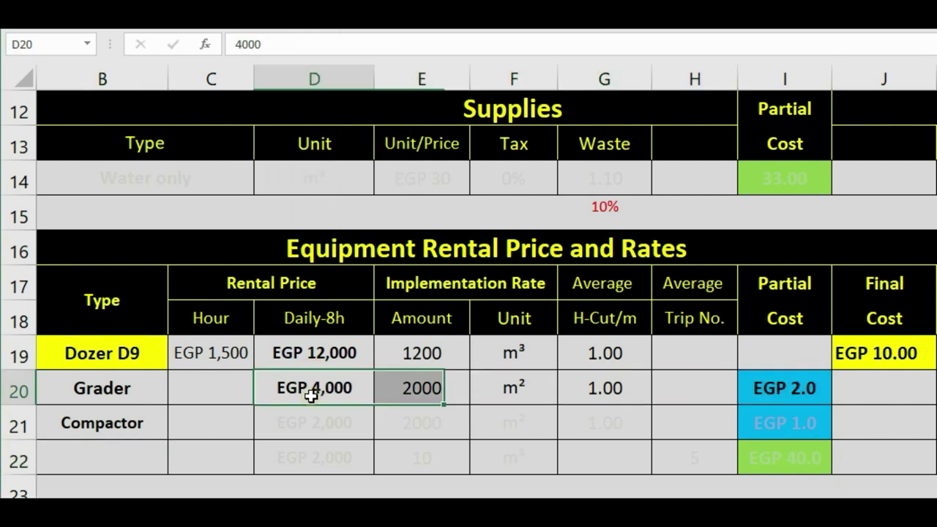
left_click(311, 396)
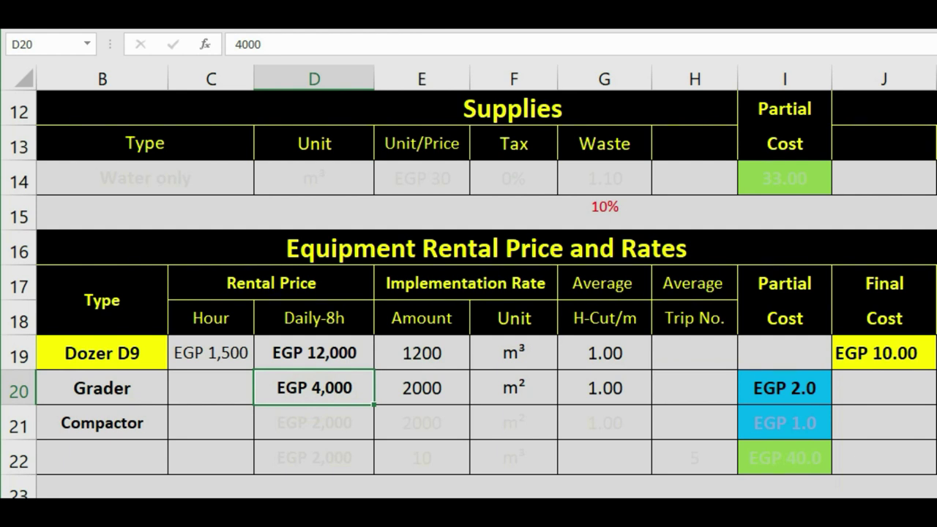
left_click(431, 391)
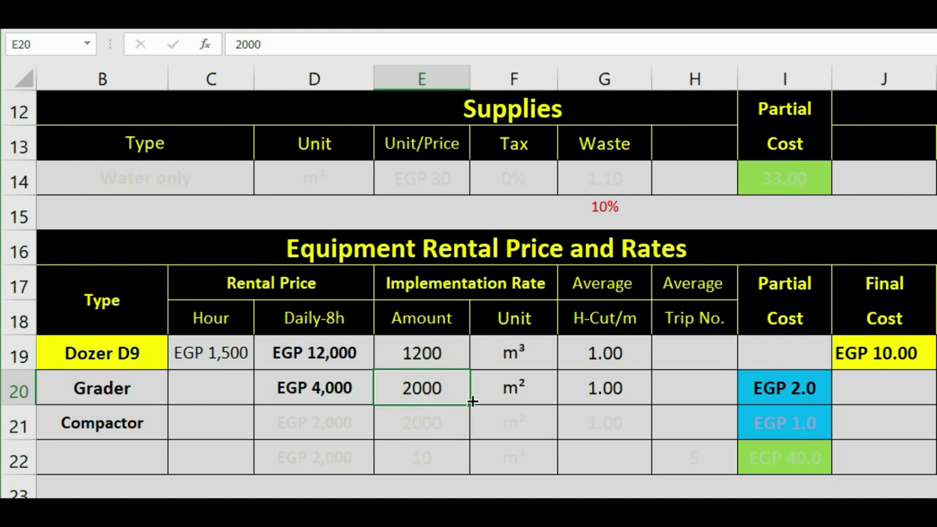
left_click(512, 393)
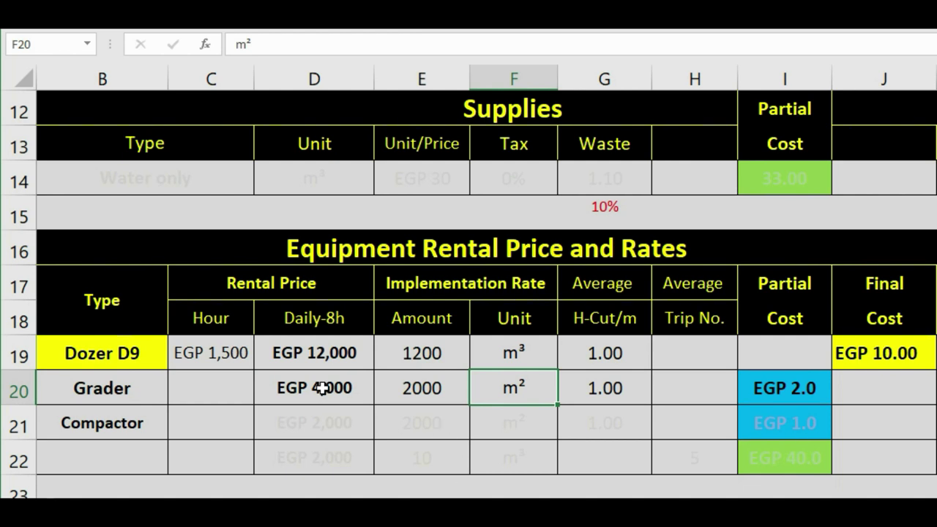
left_click(413, 394)
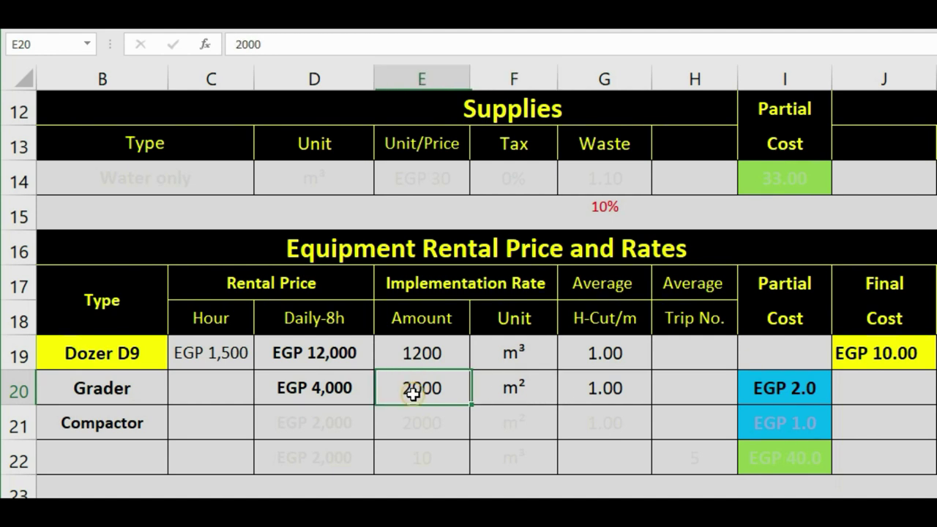
- Enter the Grader's partial cost in I20 as daily rental price divided by amount, =D20/E20
left_click(777, 391)
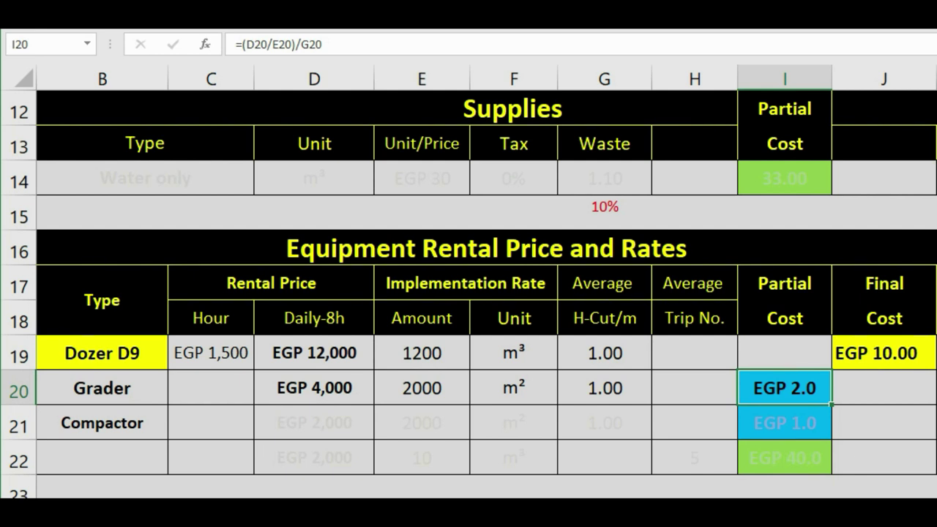
type("=")
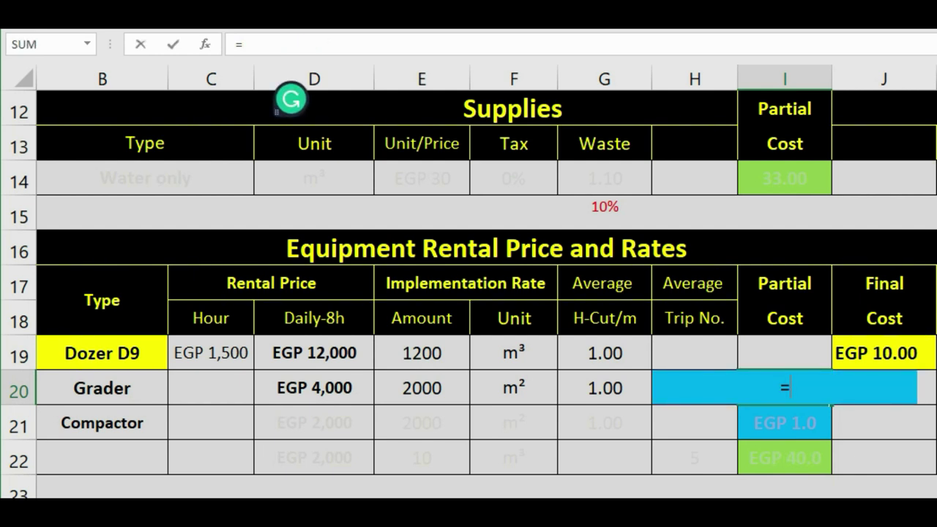
left_click(337, 388)
type("/")
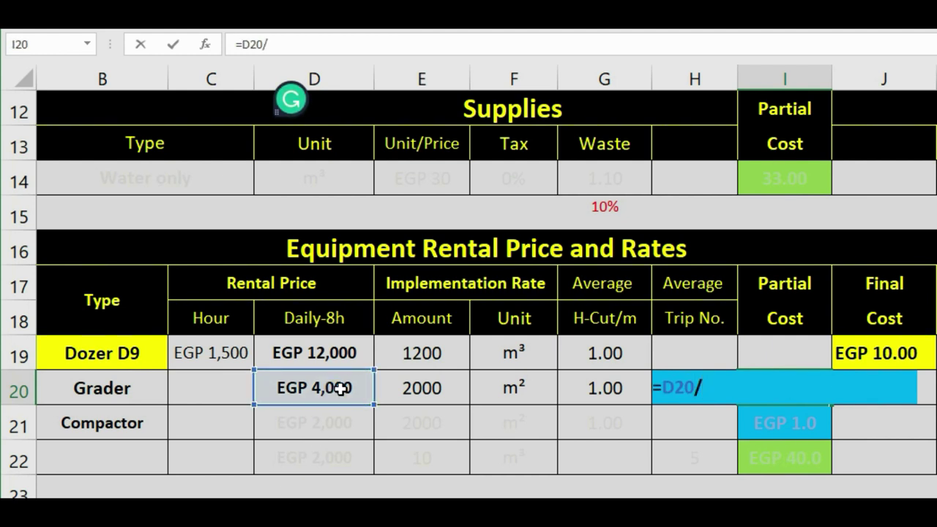
left_click(413, 394)
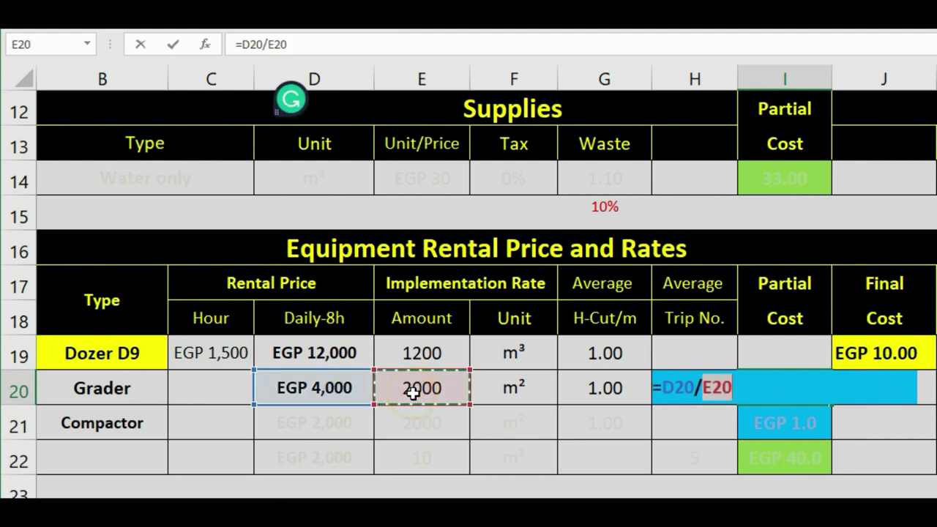
key("Return")
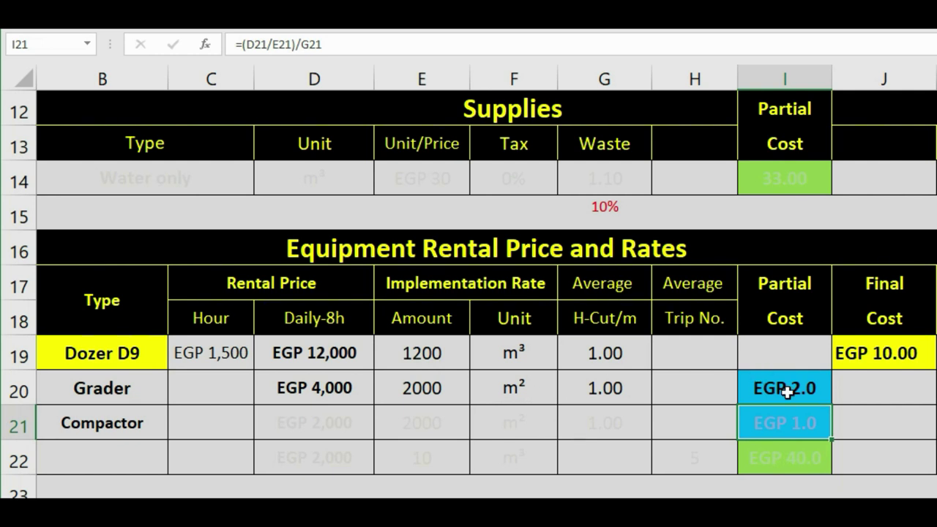
- Make the faded Compactor row text from D21 to I21 black and select its partial cost cell
left_click(282, 421)
left_click_drag(283, 421, 757, 421)
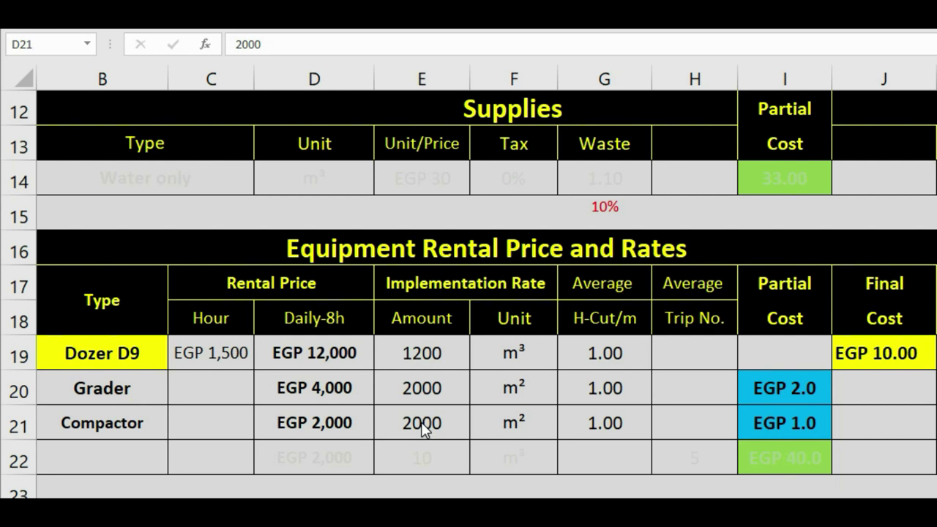
left_click(820, 432, "shift")
left_click(820, 432)
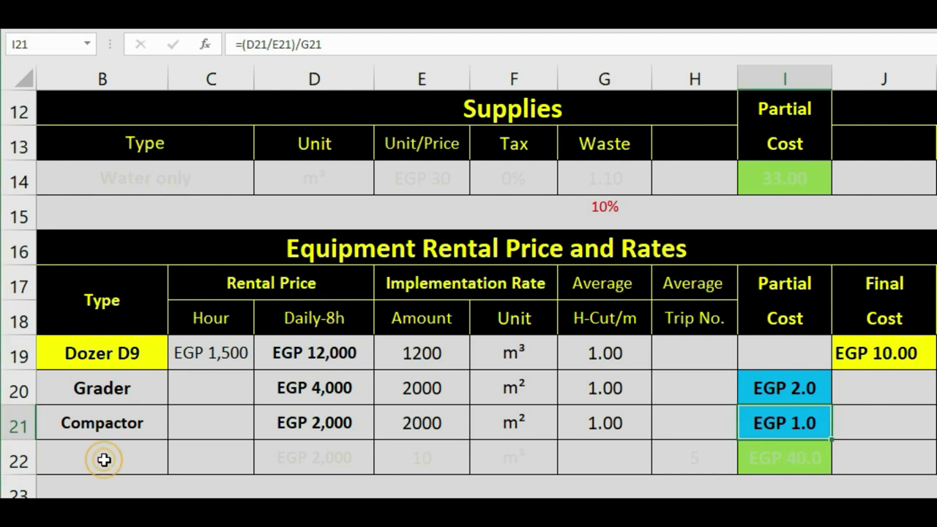
- Make the faded Tanker row text from B22 to I22 black and review its daily price, amount and trip number
left_click_drag(103, 458, 783, 459)
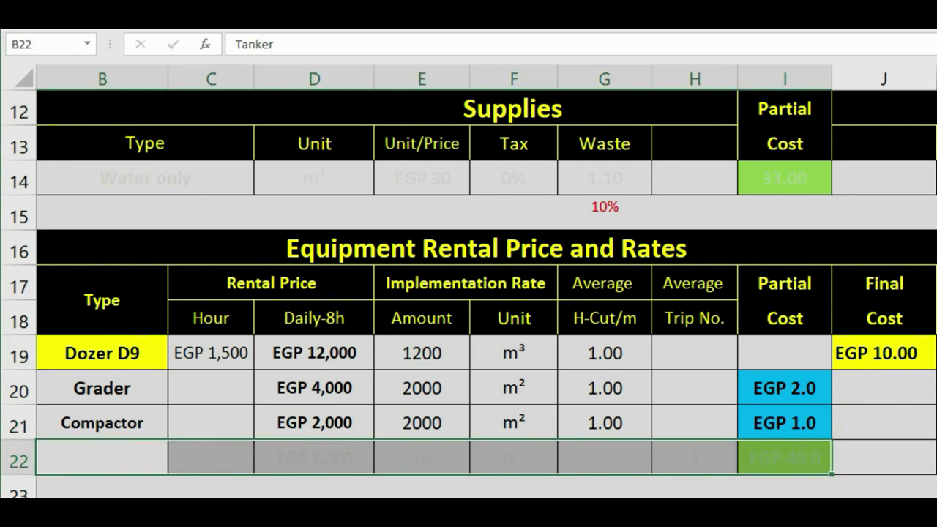
left_click(264, 58)
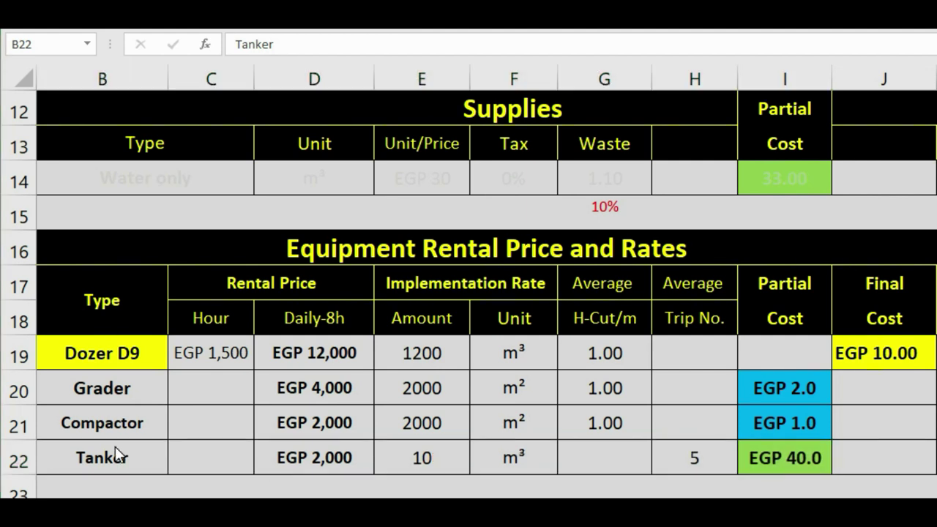
left_click(343, 460)
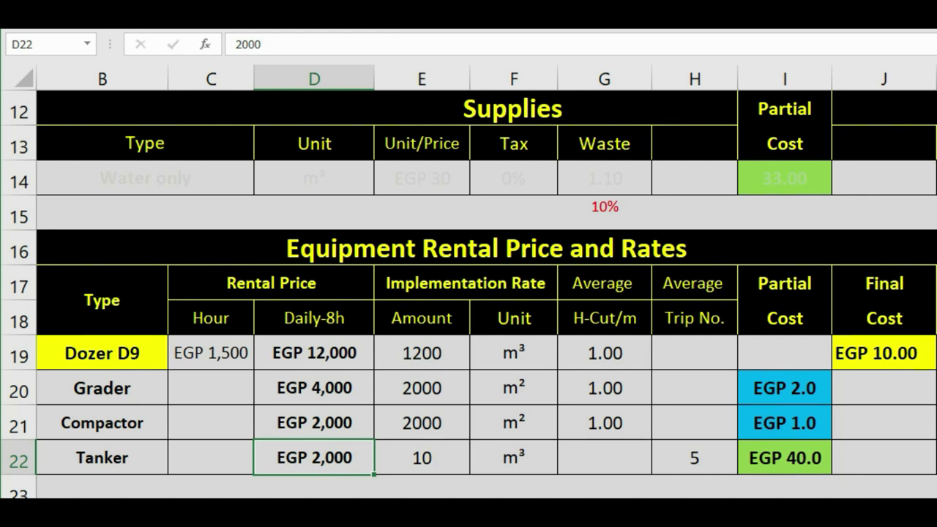
left_click(424, 453)
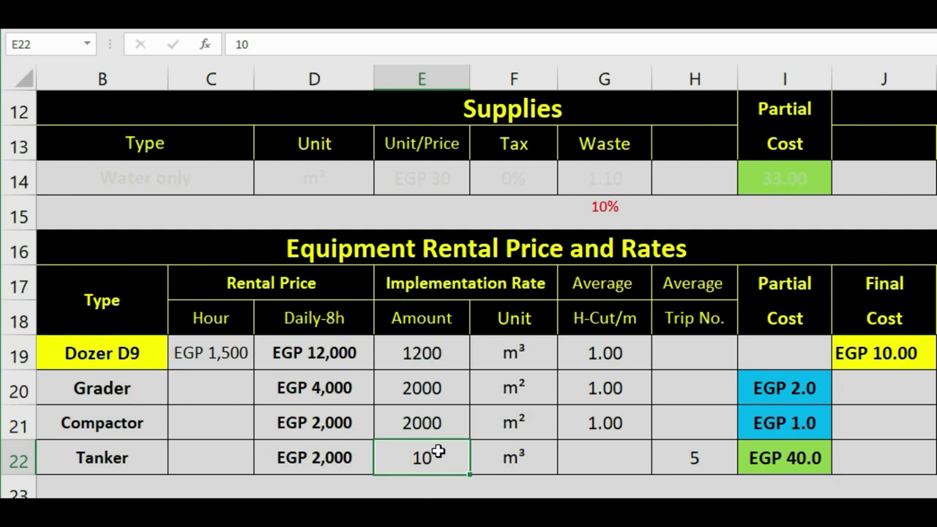
left_click(699, 463)
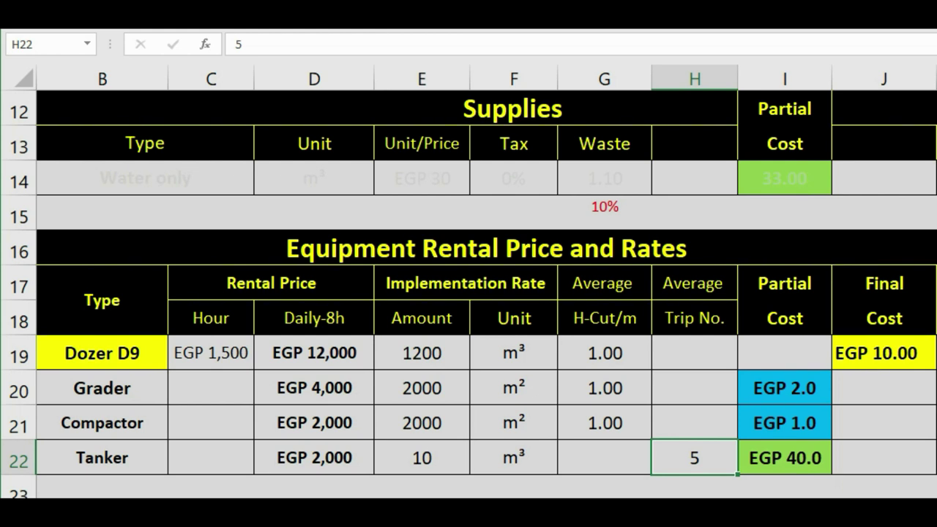
left_click(717, 459)
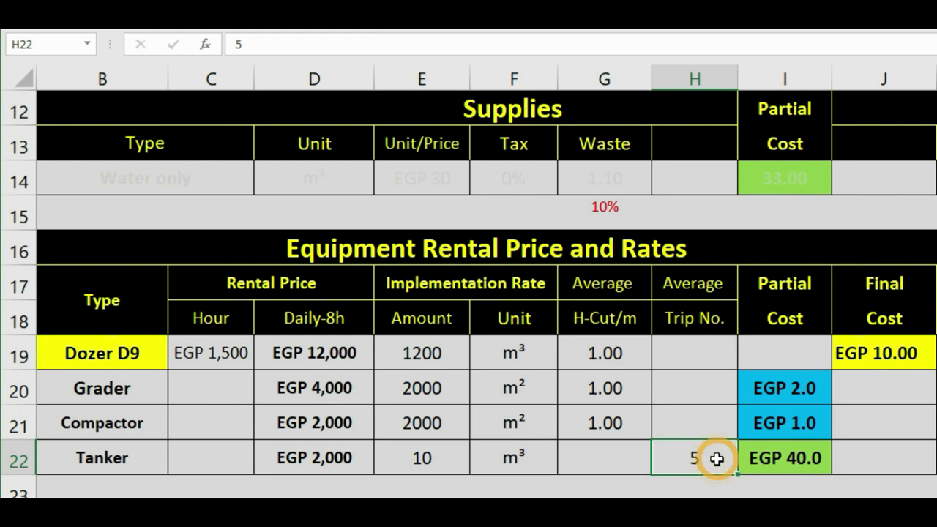
- Enter the Tanker's partial cost in I22 as its daily rental price divided by five trips, =D22/5
left_click(796, 456)
type("=")
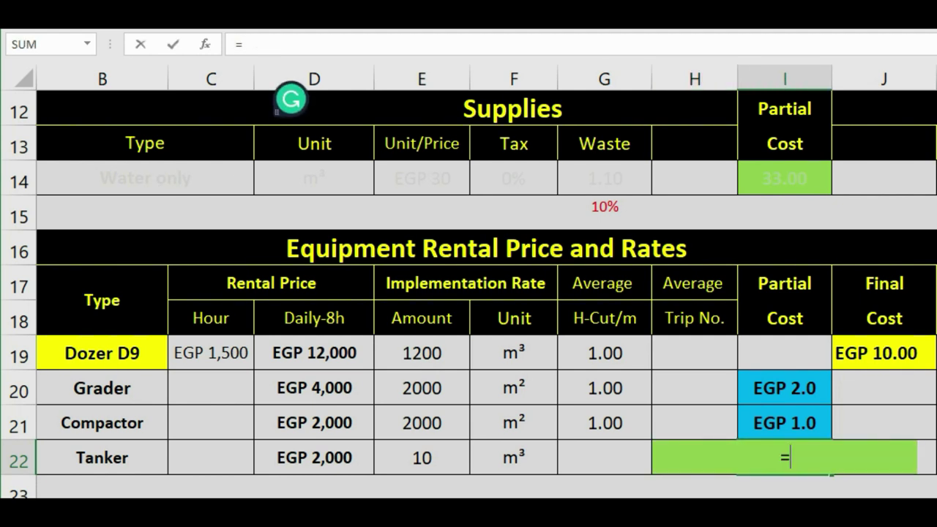
left_click(297, 447)
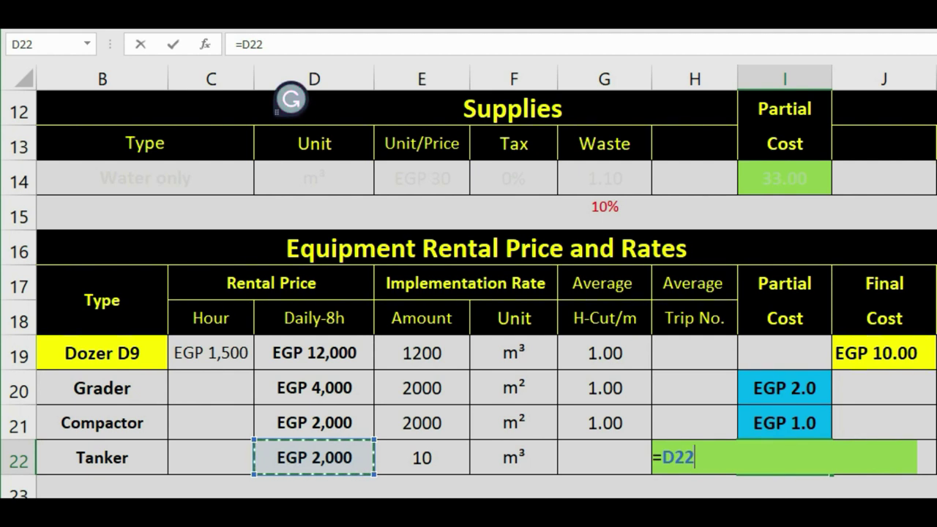
type("/")
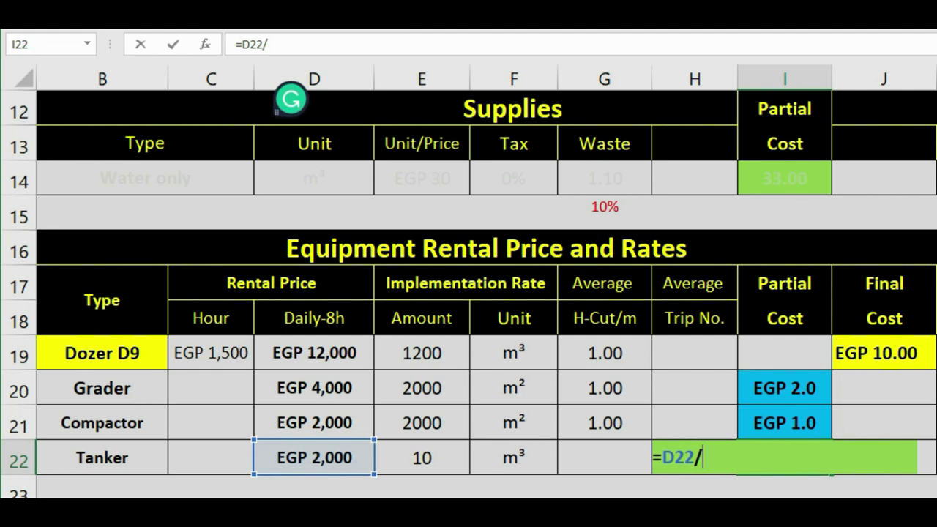
left_click(694, 457)
key("Return")
- Extend the Tanker's partial cost formula in I22 to also divide by the amount per trip, =D22/5/E22
left_click(801, 434)
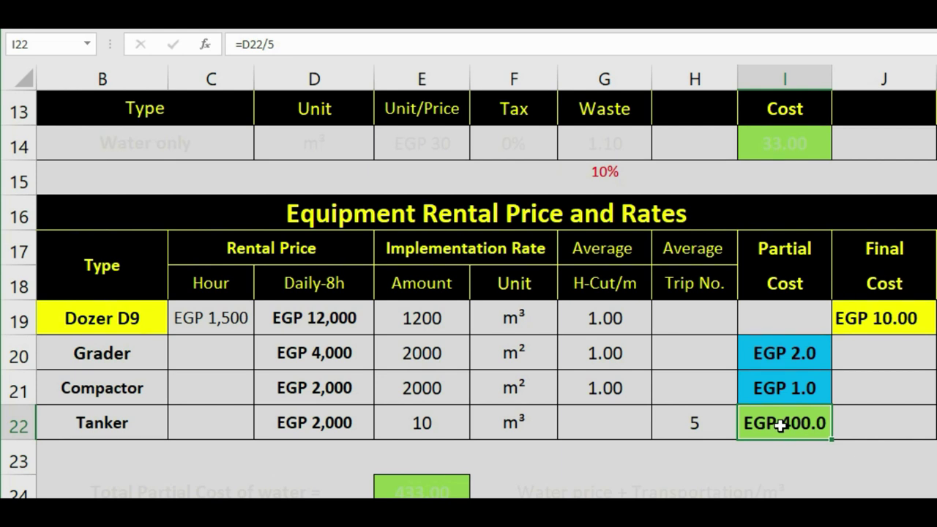
left_click(336, 44)
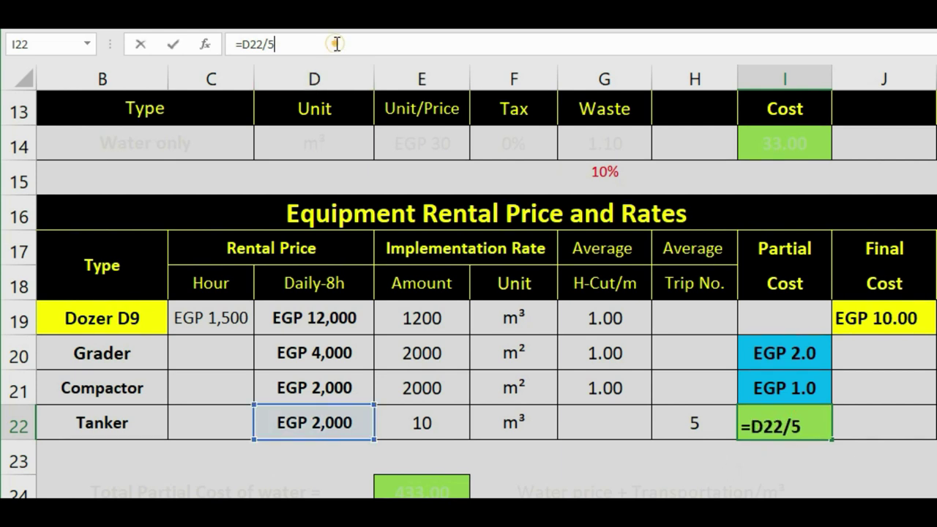
type("/")
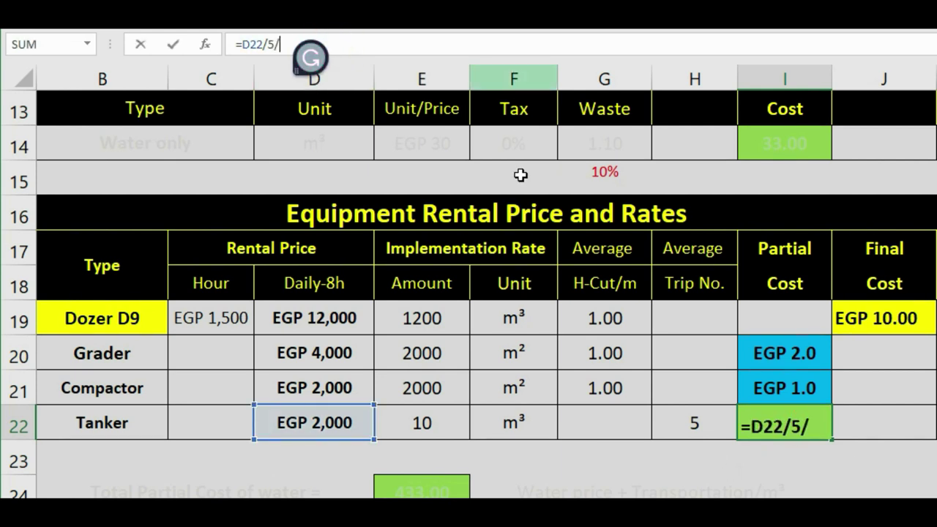
left_click(438, 425)
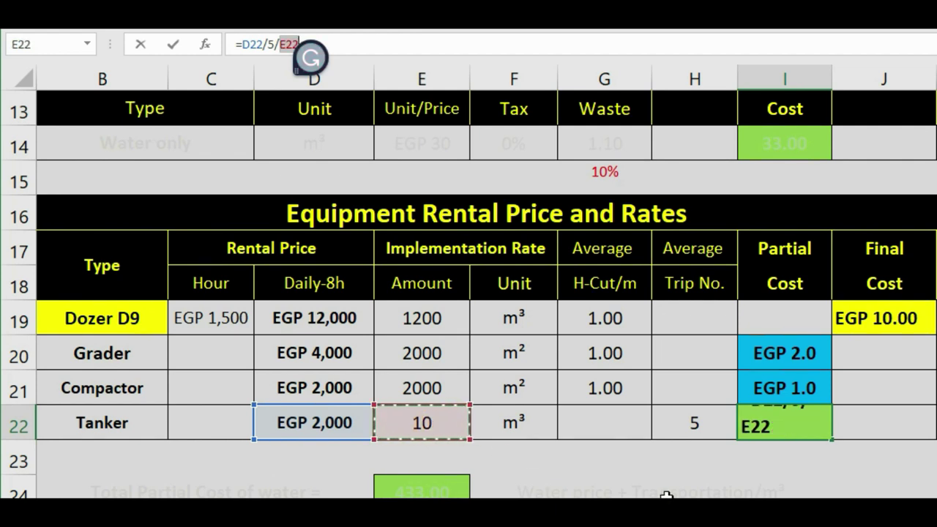
key("Return")
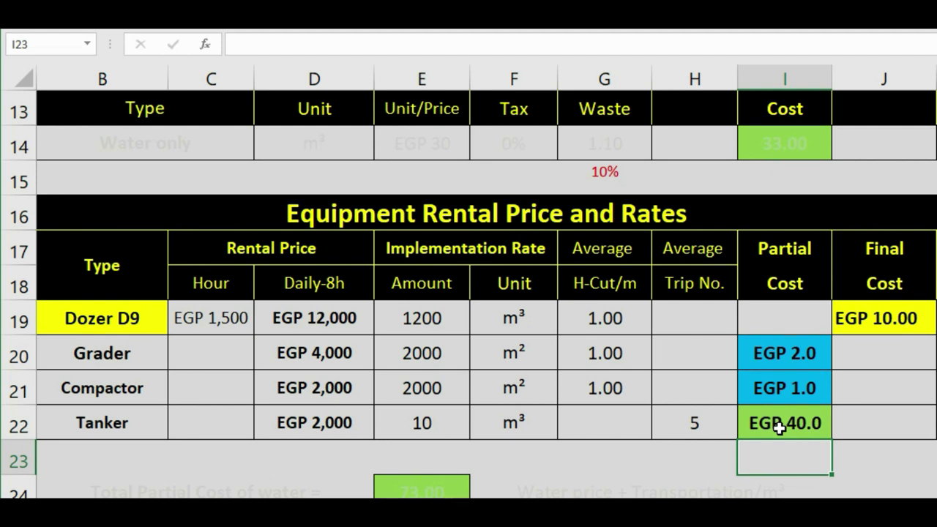
- Make the faded text black in the total partial cost of water row 24 and the Water only row 14
scroll(780, 428, "down", 1)
left_click(194, 403)
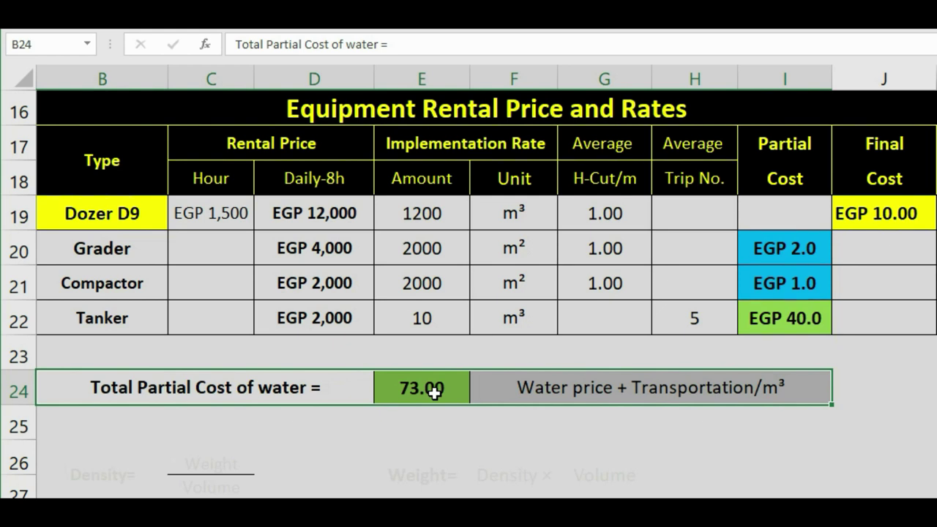
scroll(439, 388, "up", 3)
left_click(802, 322)
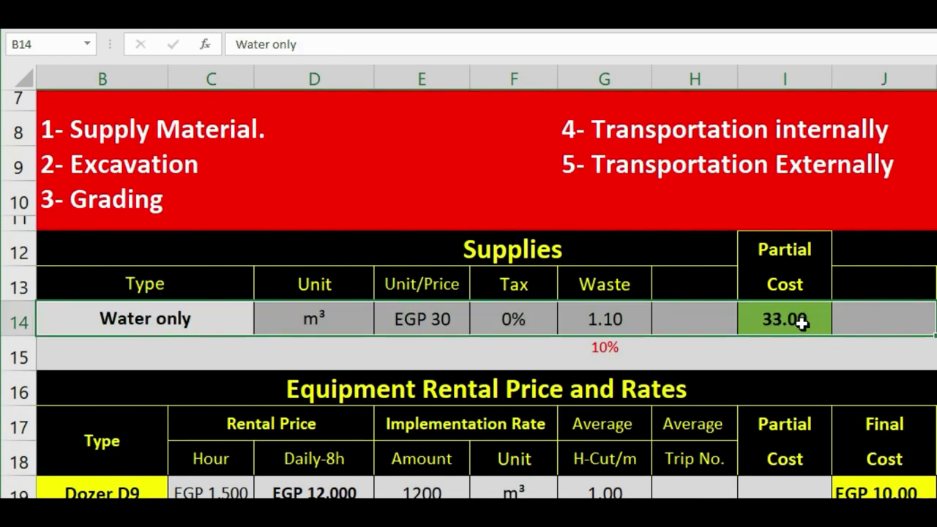
- Examine the partial cost formulas of the Water only row in I14 and the Tanker row in I22
left_click(801, 322)
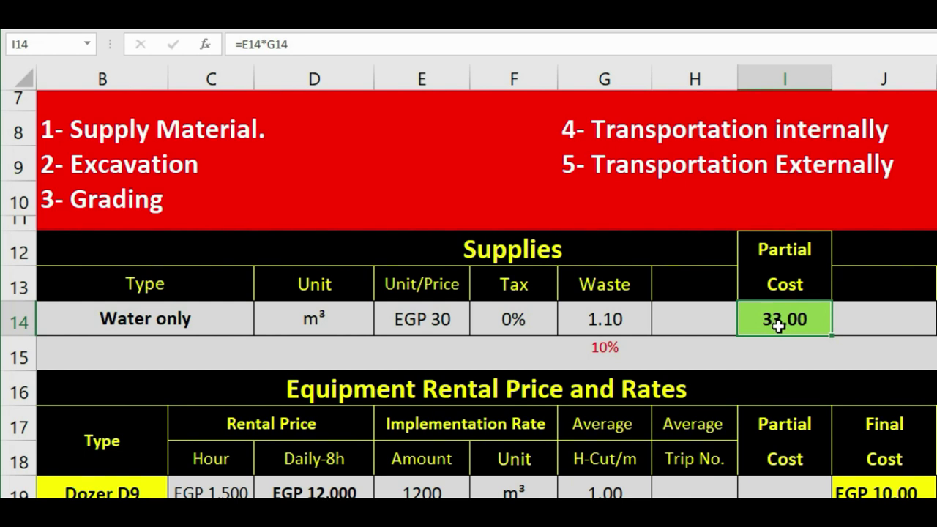
scroll(778, 326, "down", 2)
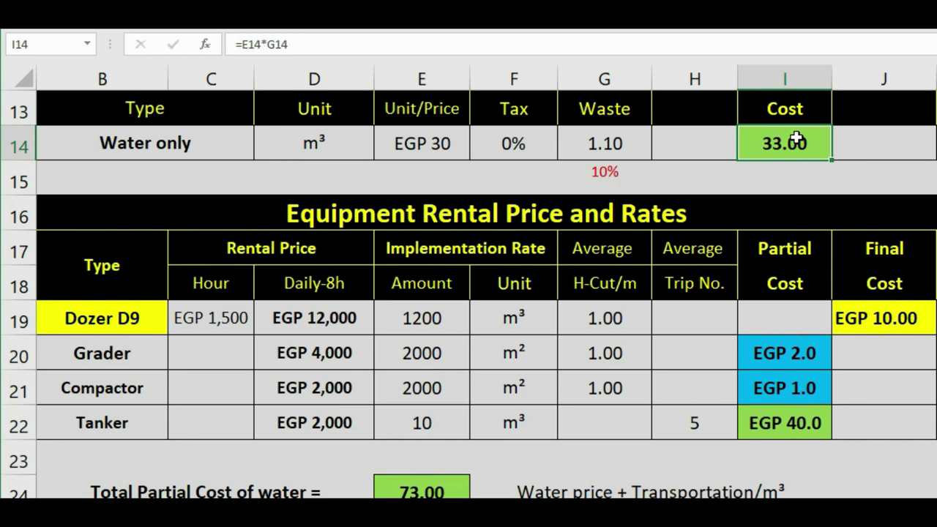
left_click(795, 430)
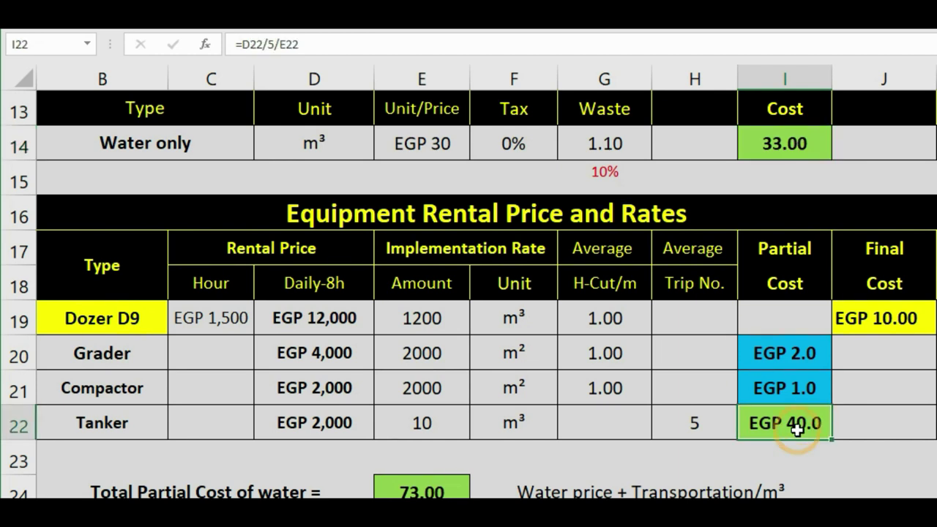
- Enter the total partial cost of water in E24 as the sum of the Water only and Tanker partial costs, =I14+I22
scroll(787, 443, "down", 1)
left_click(432, 394)
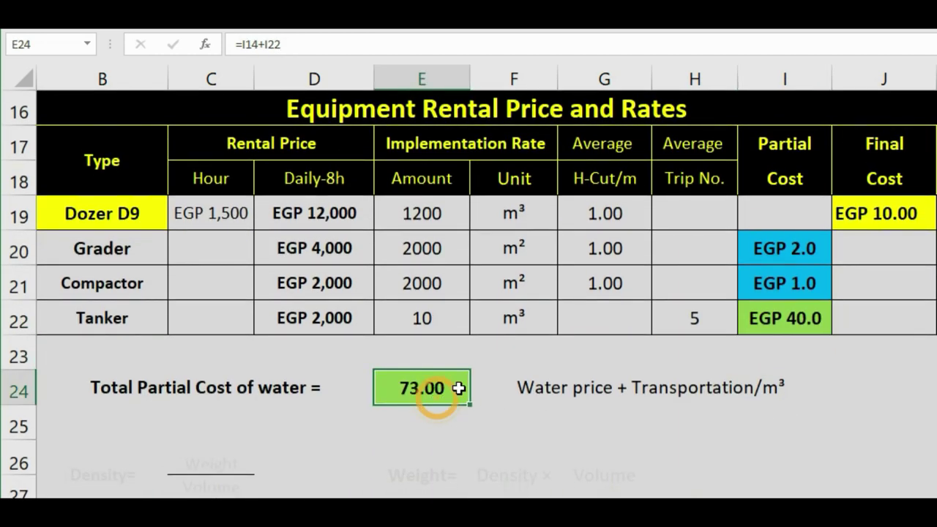
type("=")
scroll(805, 322, "up", 3)
left_click(811, 321)
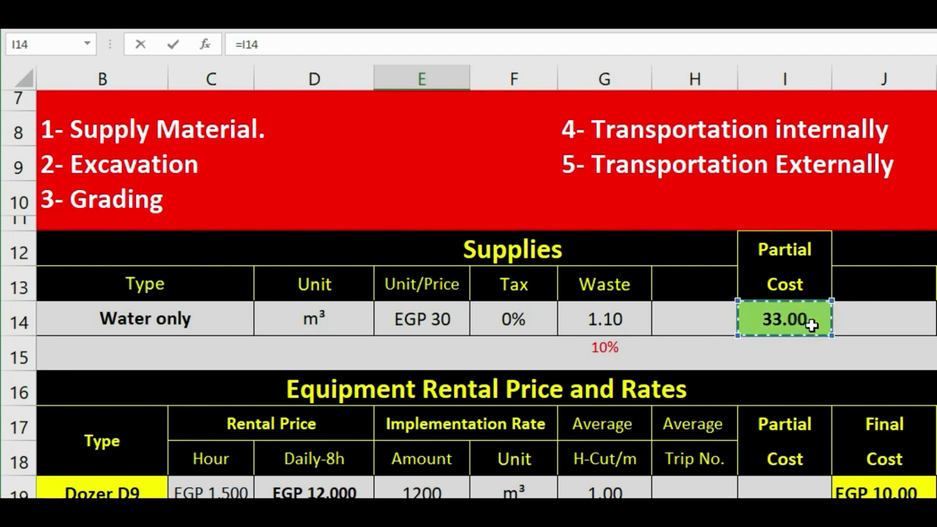
type("+")
scroll(812, 323, "down", 3)
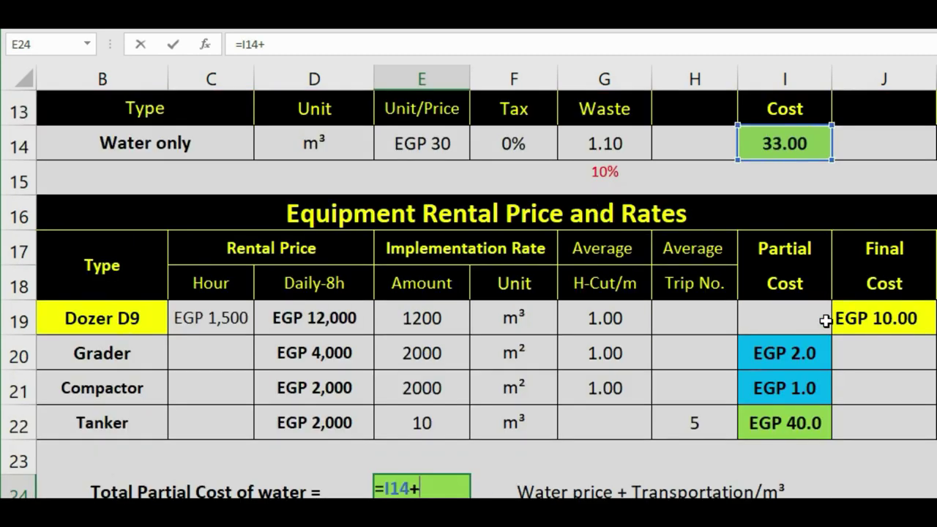
left_click(817, 322)
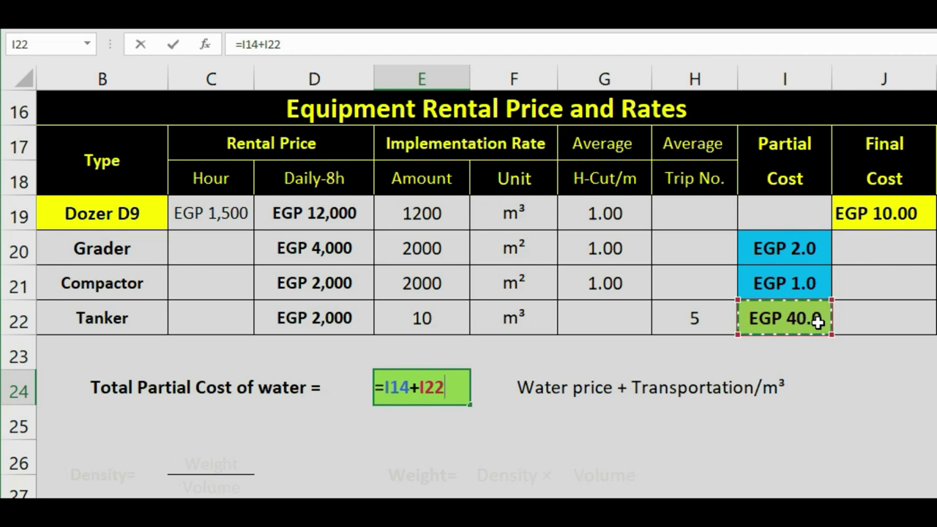
key("Return")
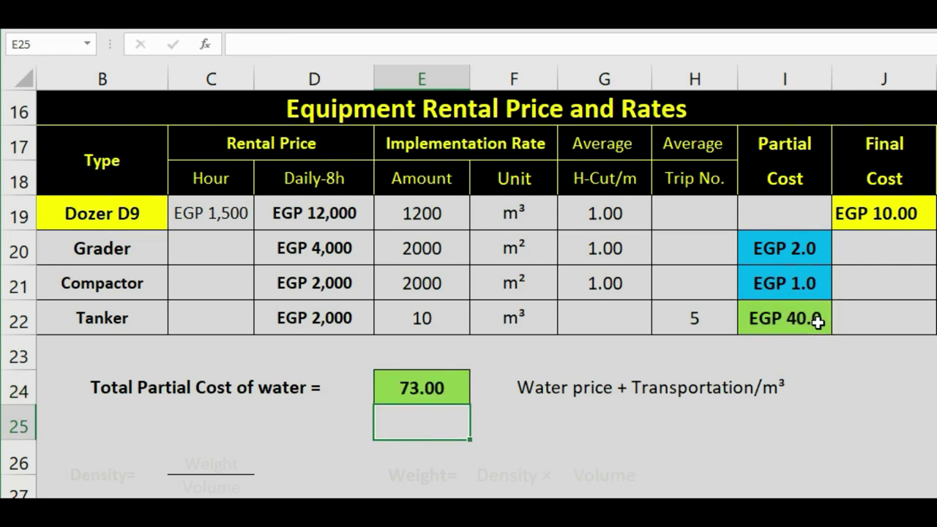
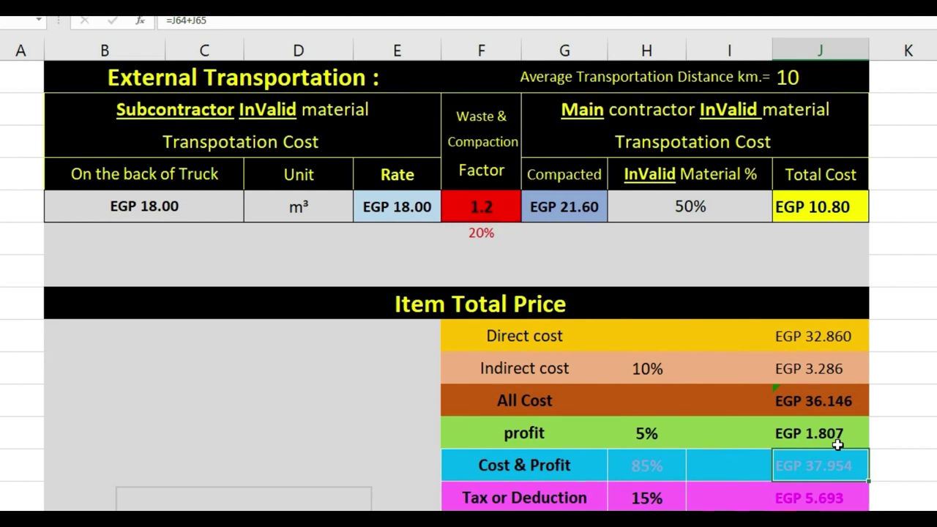
- Calculate the Cost & Profit amount in J66 as All Cost plus profit, =J64+J65
scroll(773, 502, "down", 1)
left_click(789, 375)
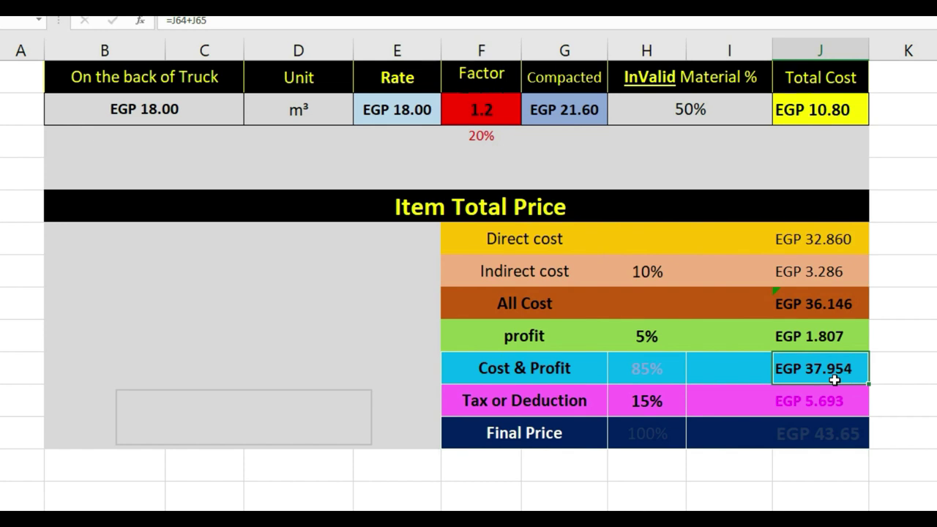
type("=")
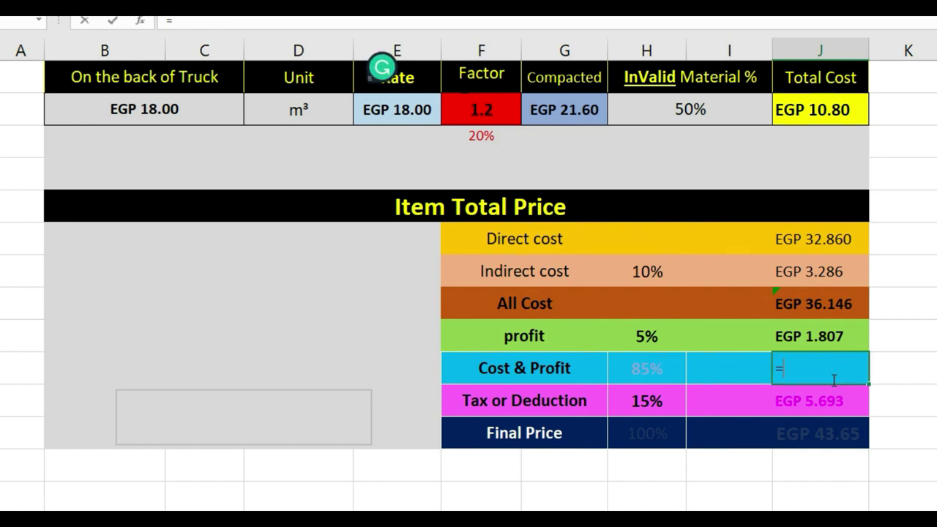
left_click(822, 303)
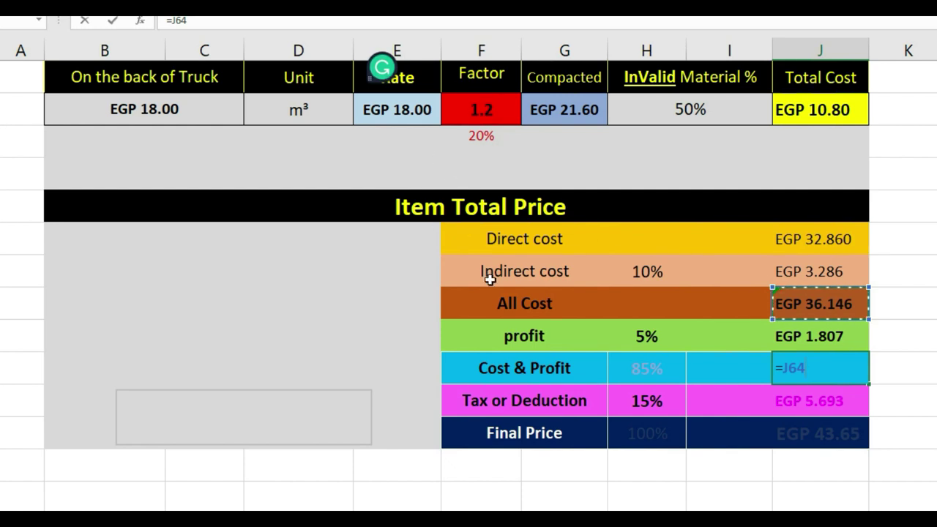
left_click(795, 336)
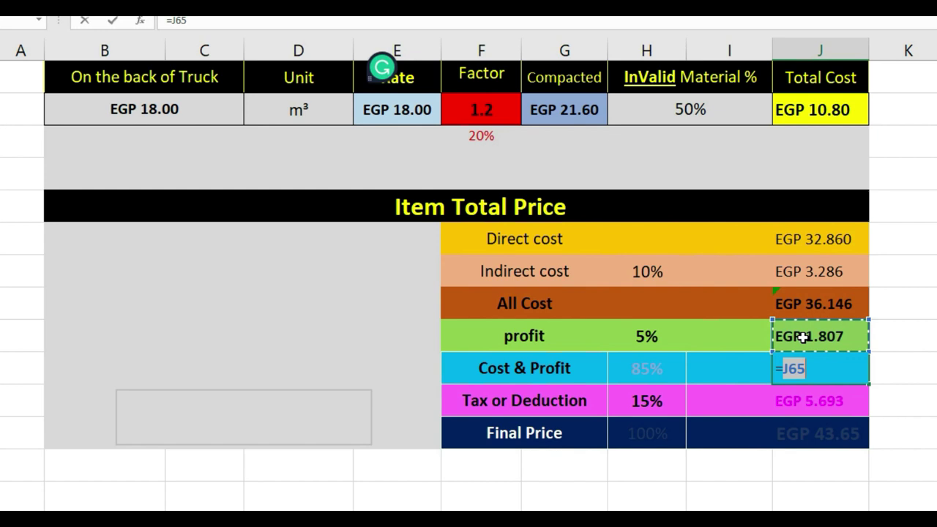
left_click(805, 309)
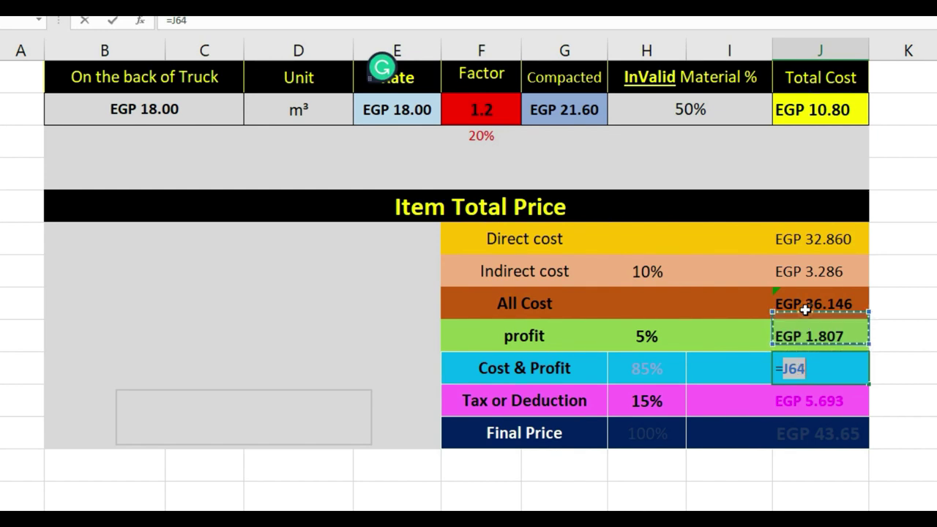
left_click(840, 372)
type("+")
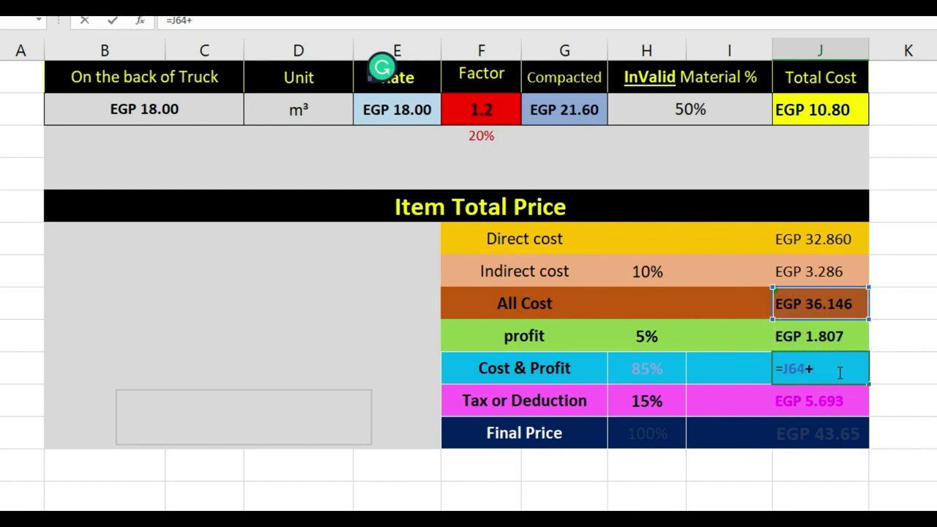
left_click(810, 335)
key("Return")
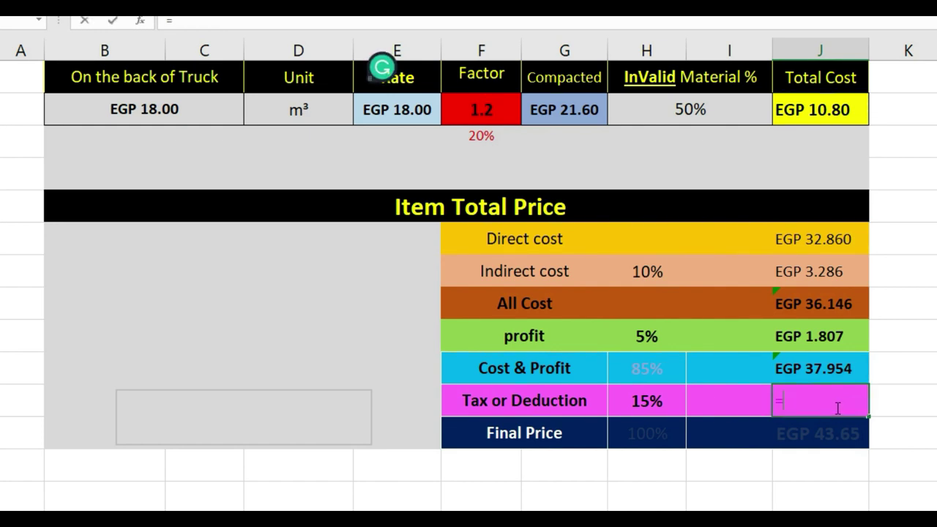
- Calculate the Tax or Deduction amount in J67 as its 15% rate multiplied by Cost & Profit, =H67*J66
key("ctrl+z")
type("=")
left_click(646, 404)
type("*")
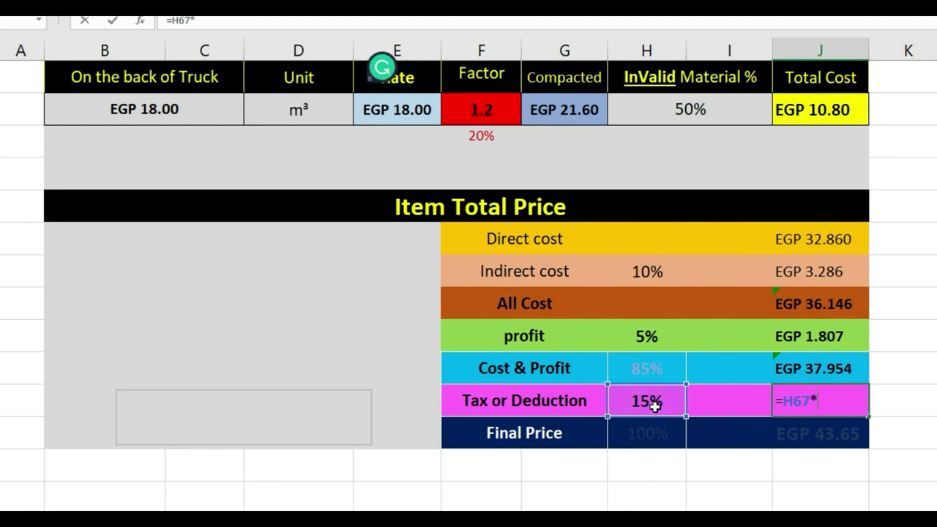
left_click(826, 364)
key("Return")
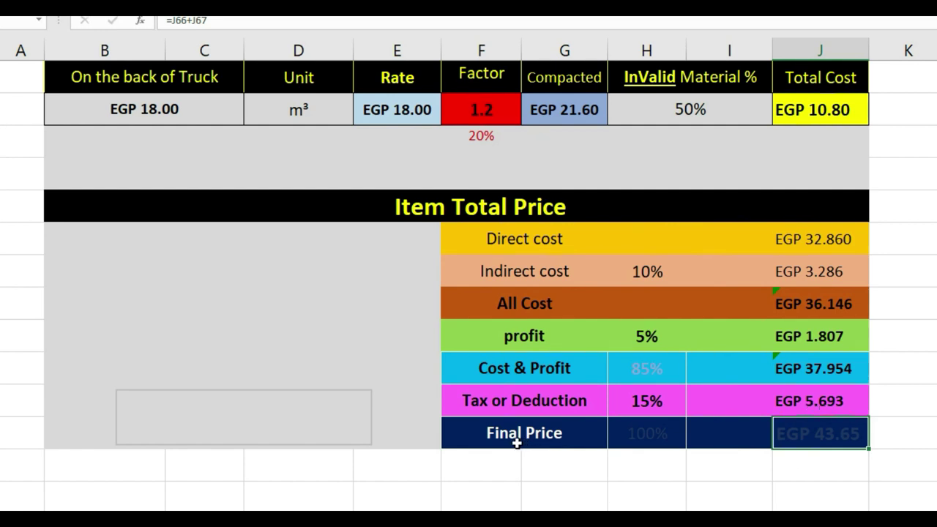
- Make the Final Price amount in J68 white and calculate it as Cost & Profit plus Tax or Deduction, =J66+J67
left_click(828, 439)
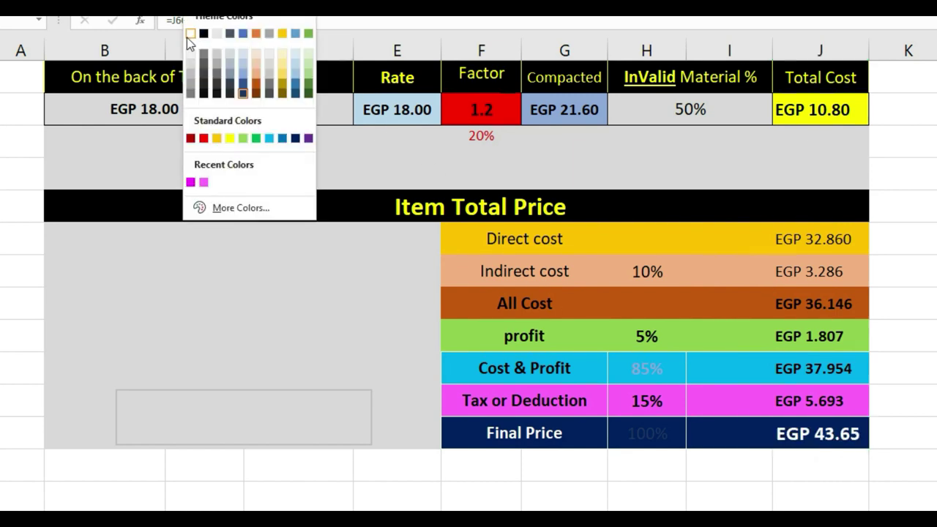
left_click(187, 37)
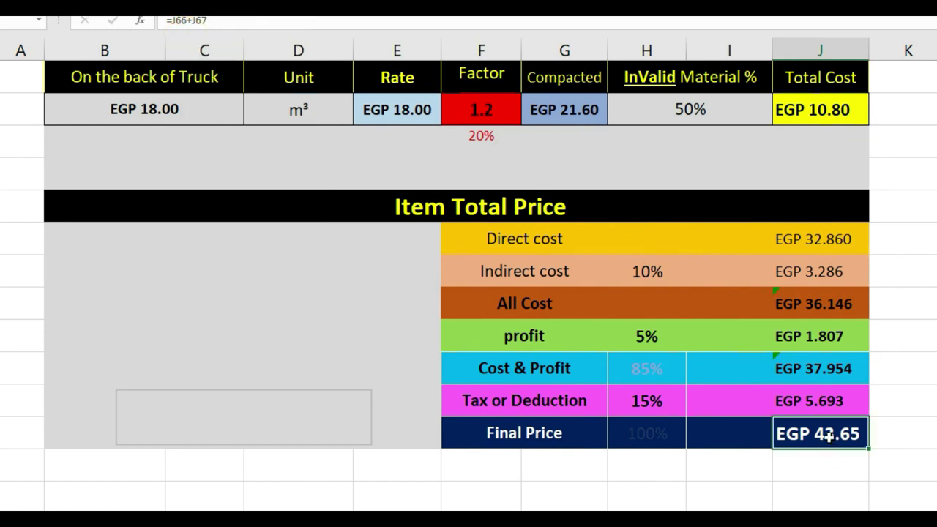
type("=")
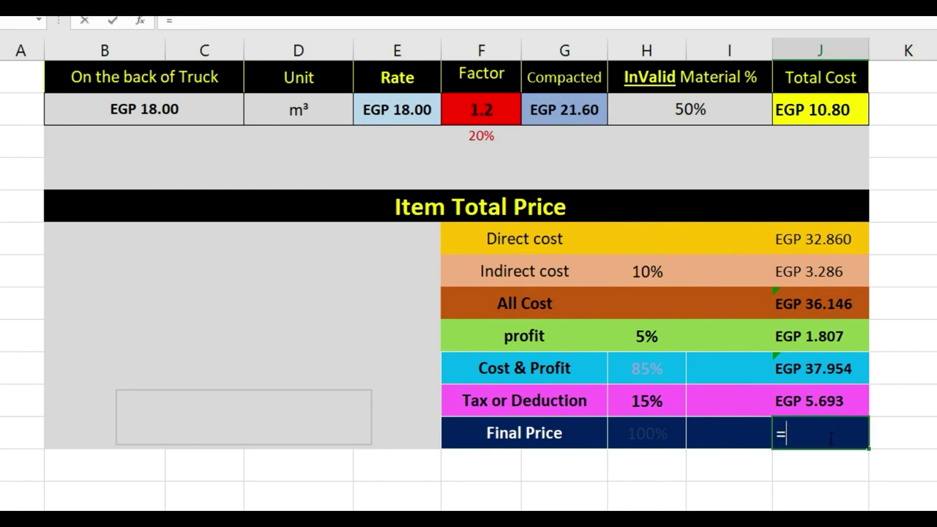
left_click(824, 362)
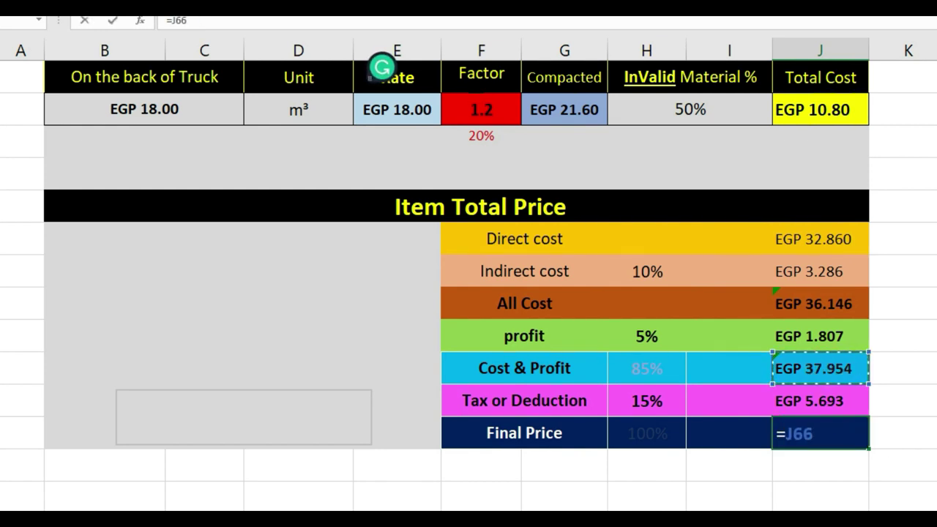
type("+")
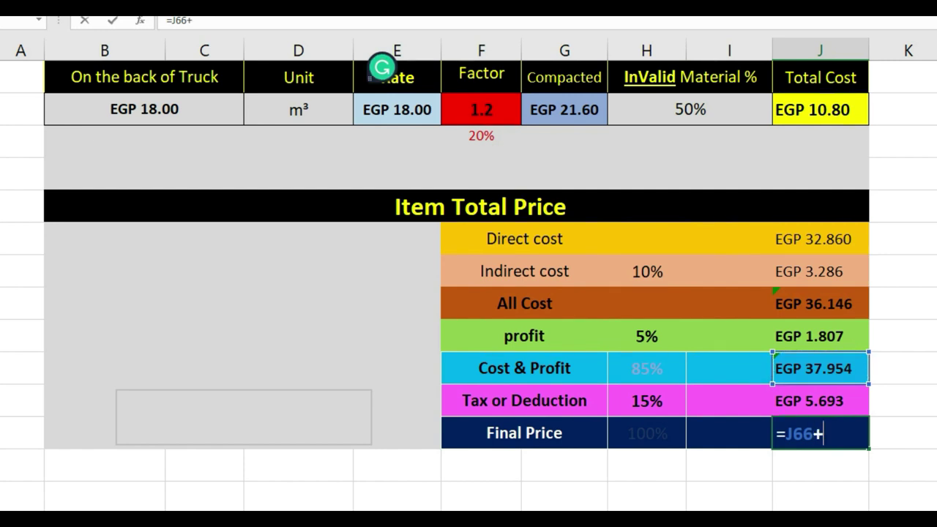
left_click(831, 396)
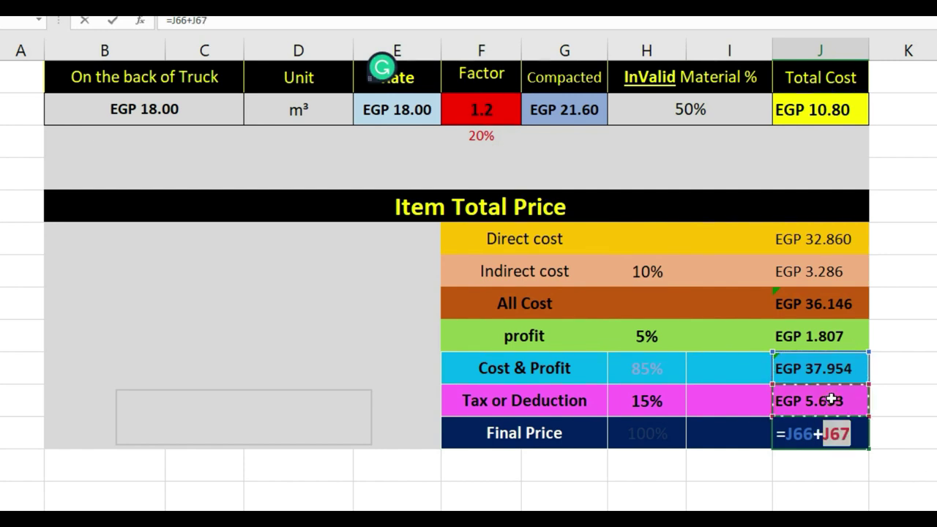
key("Return")
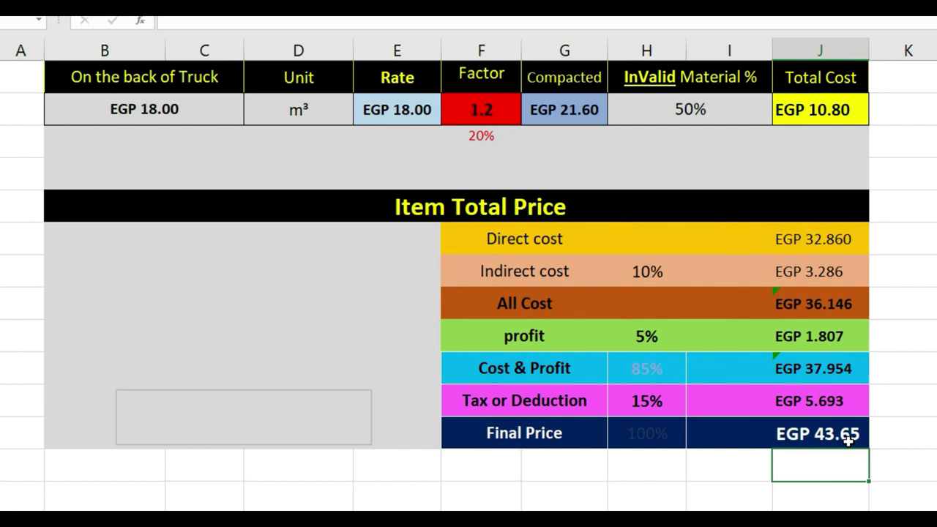
- Remove the rectangle covering the BOQ Item Total Price and calculate that price in C68 as Final Price times BOQ Item Total Quantity, =J68*F5
left_click(306, 433)
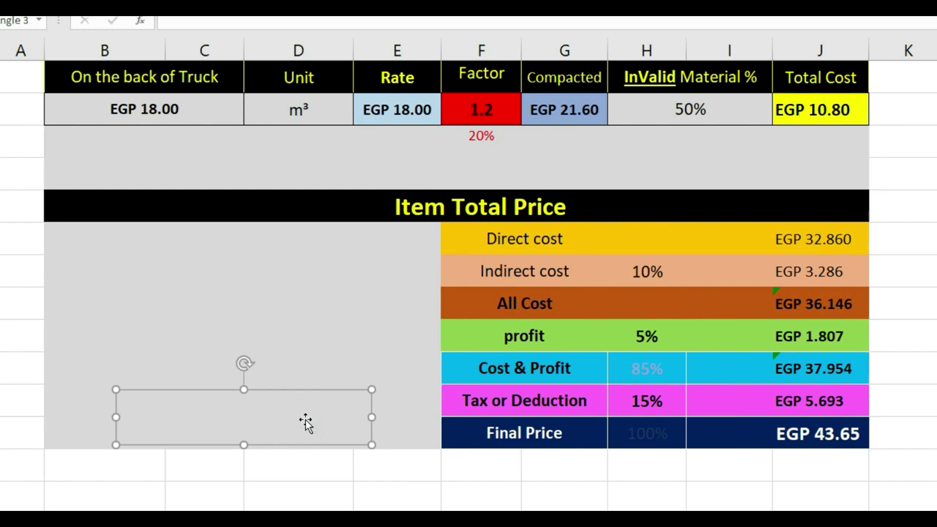
key("Escape")
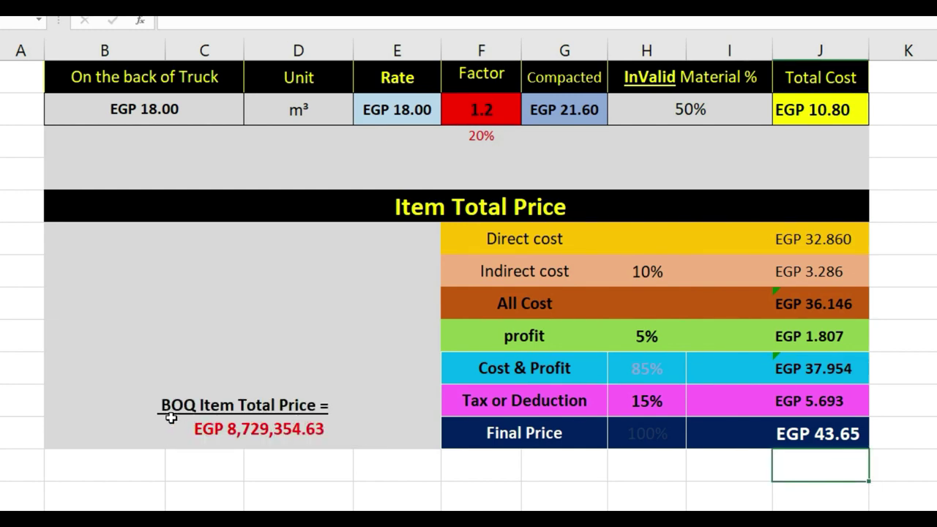
left_click(297, 433)
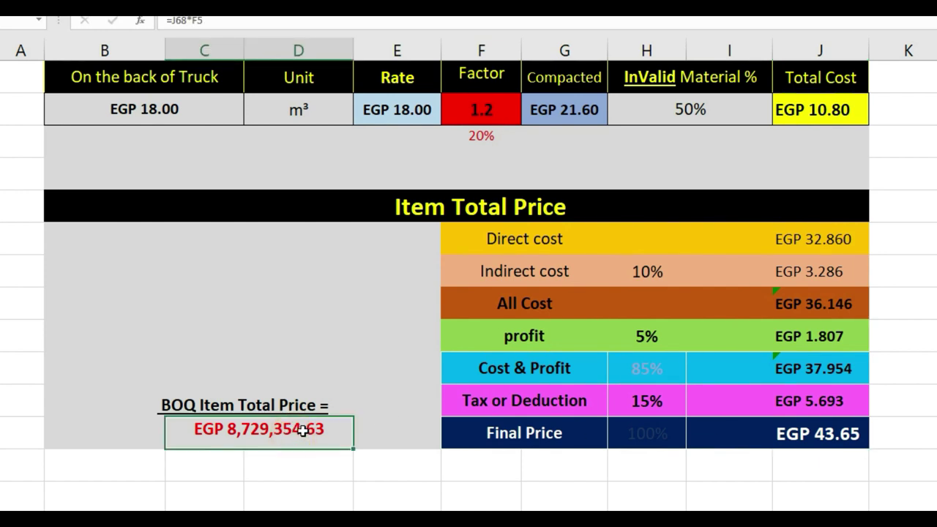
type("=")
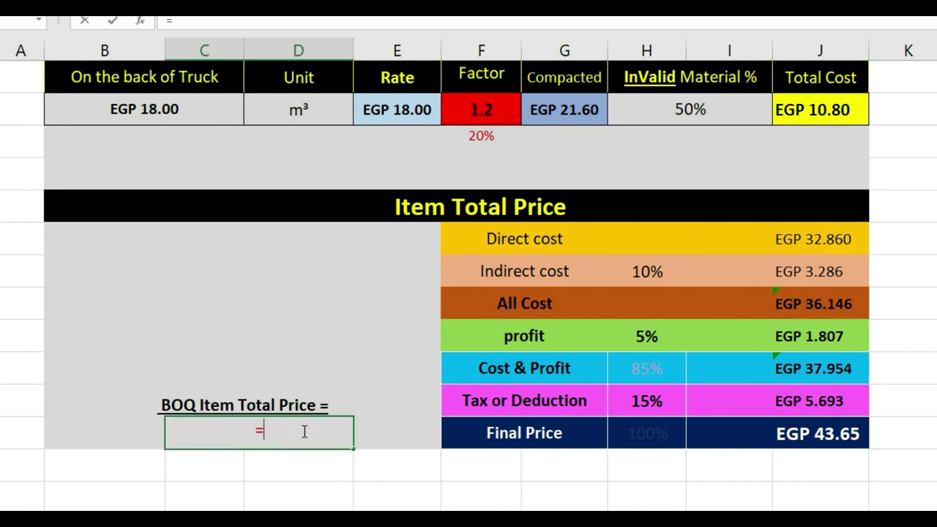
left_click(792, 434)
type("*")
scroll(615, 373, "up", 6)
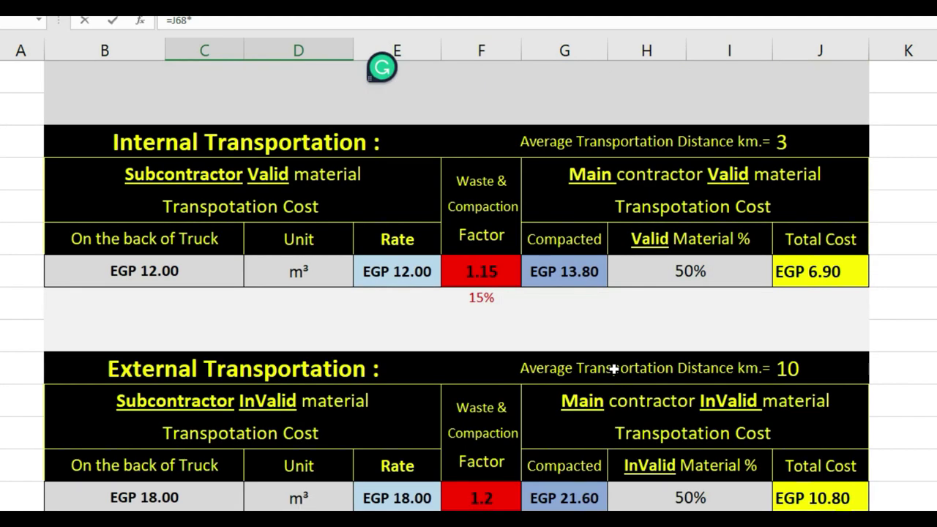
scroll(614, 366, "up", 10)
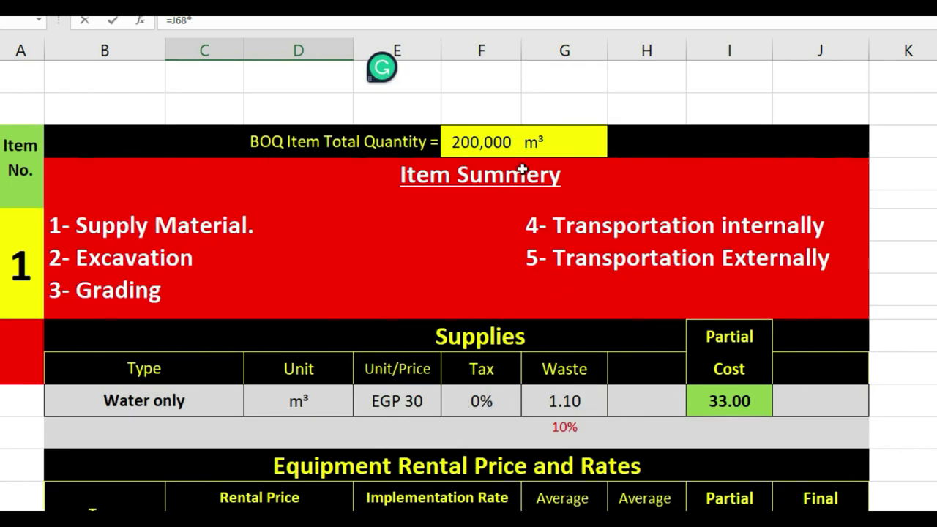
left_click(498, 142)
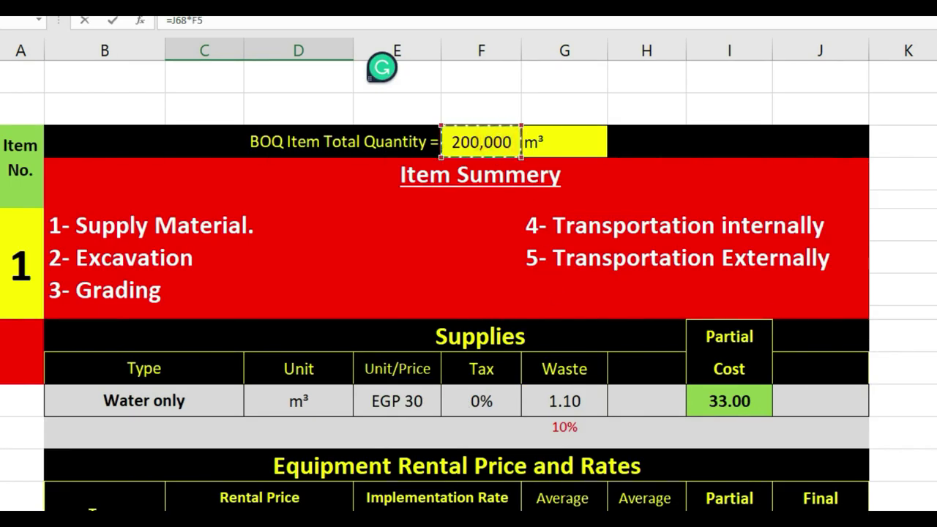
key("Return")
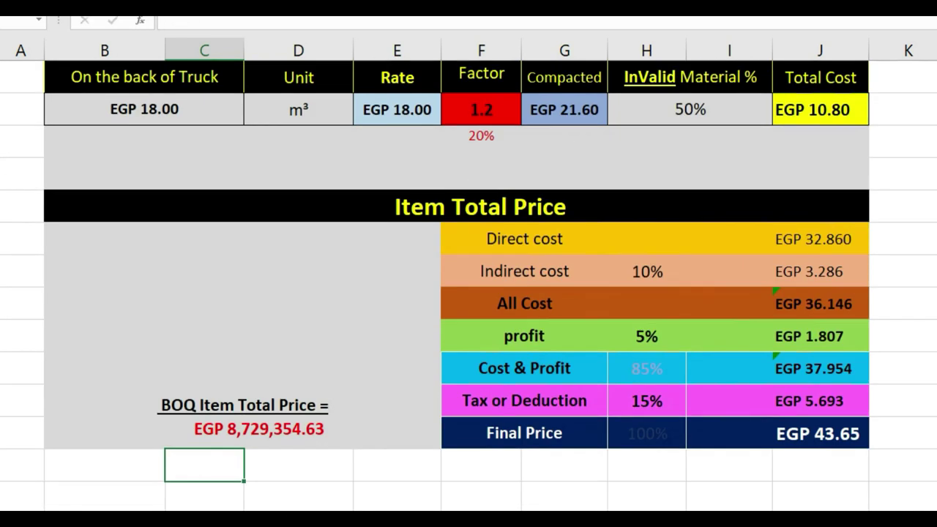
- Review the formulas of the Final Price in J68 and the BOQ Item Total Price in C68
left_click(313, 462)
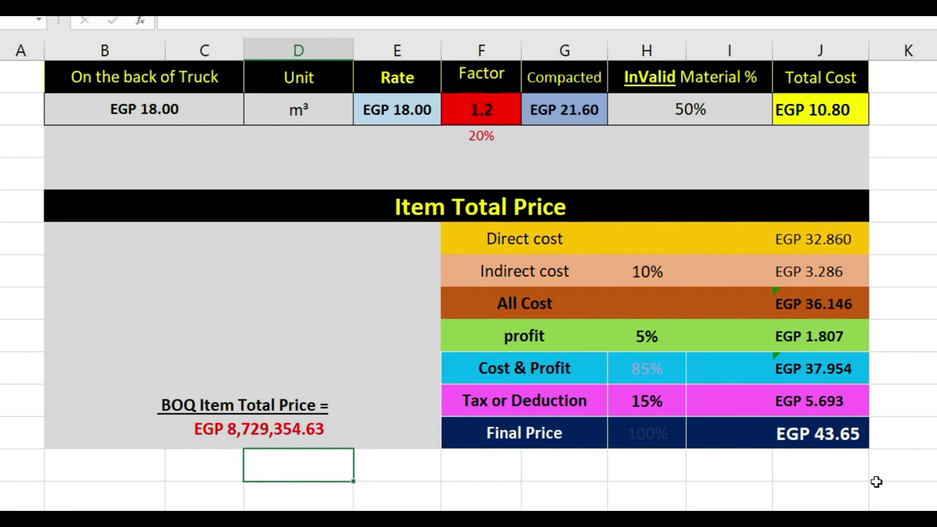
left_click(831, 437)
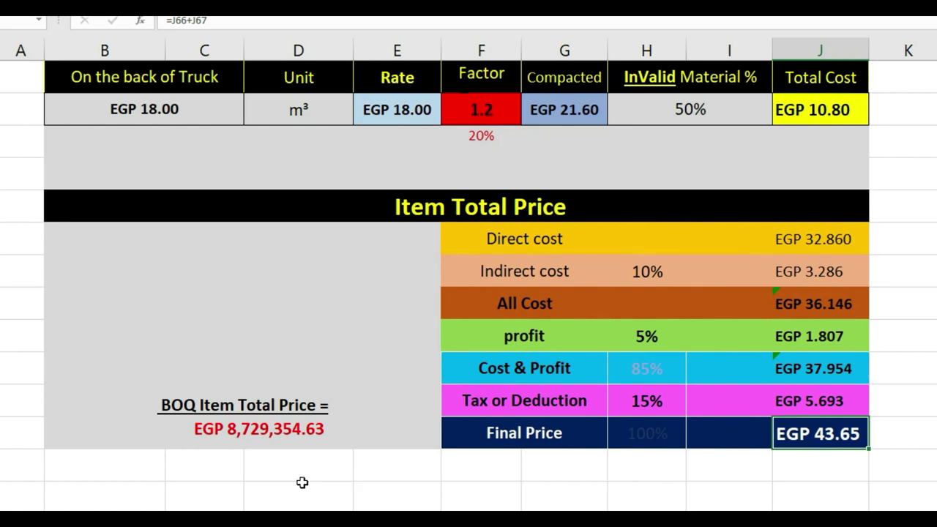
left_click(249, 429)
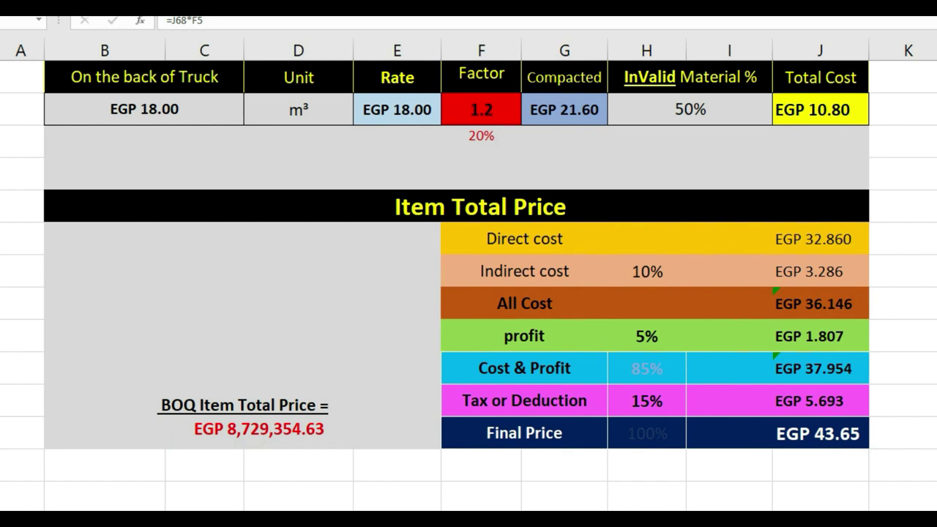